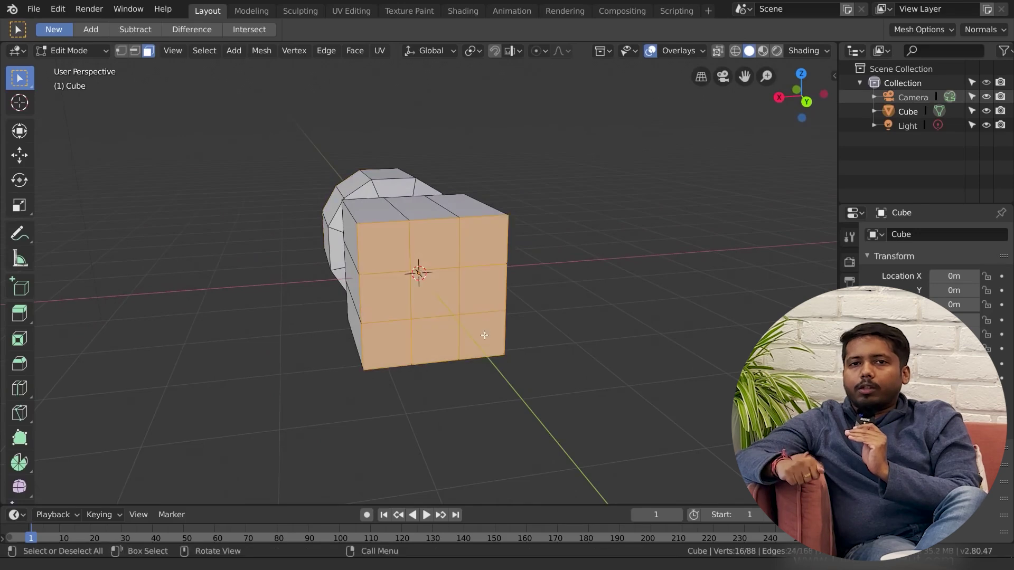
Step: Extrude the box's end face a short distance, scale it down into a taper, and extrude a short neck
key("e")
left_click(531, 338)
key("s")
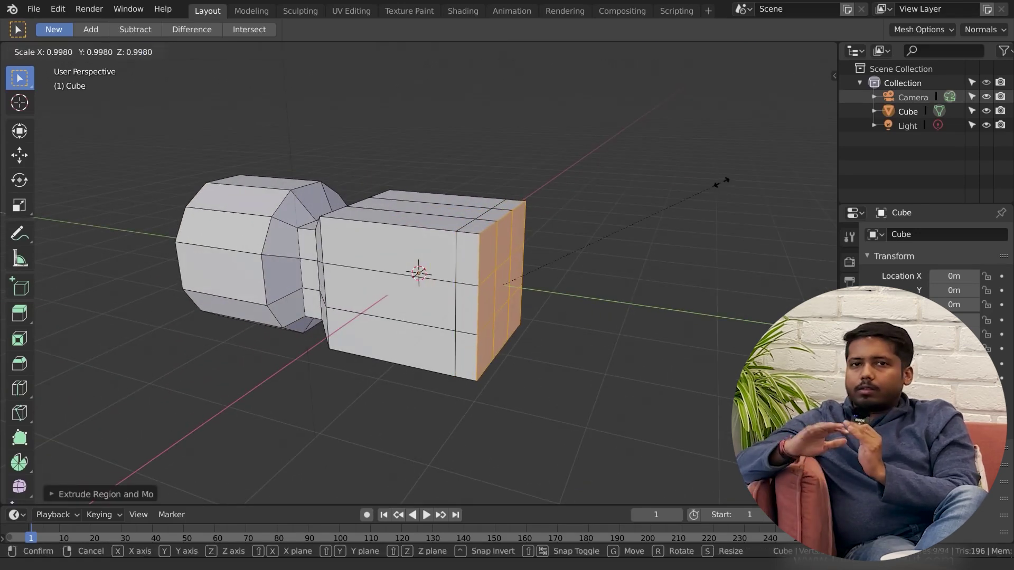
left_click(626, 252)
key("e")
left_click(642, 264)
Step: Extrude the neck's end face about 0.30 m, scale it up into a flare, and extrude it into a long block
key("e")
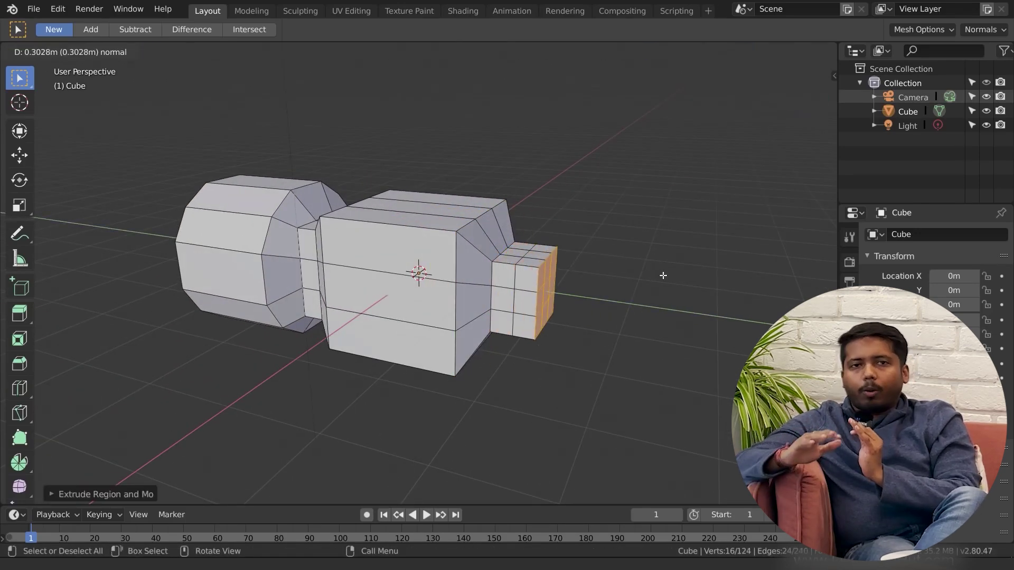
left_click(663, 275)
key("s")
left_click(698, 224)
key("e")
left_click(833, 259)
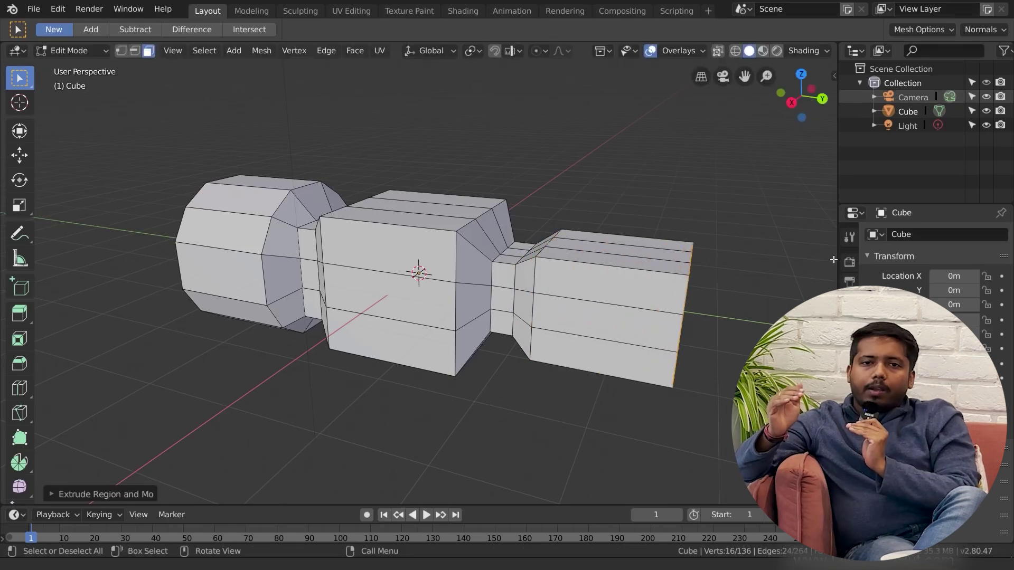
Step: Add two evenly spaced loop cuts around the newly extruded end block
key("ctrl+r")
scroll(625, 271, "up", 1)
left_click(625, 270)
right_click(625, 270)
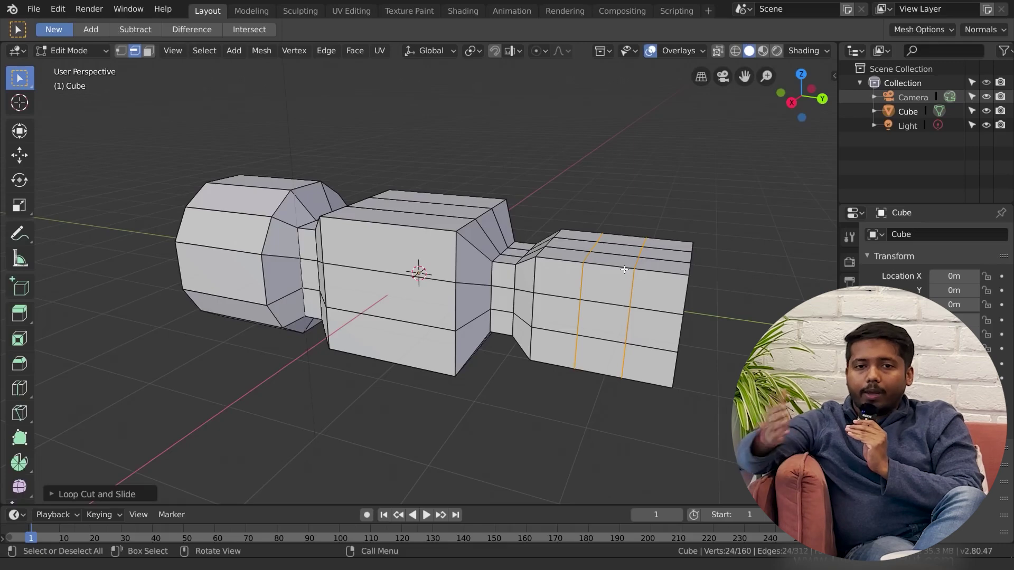
Step: Turn on X-ray, select the whole end block, and round it with the To Sphere transform
left_click(717, 51)
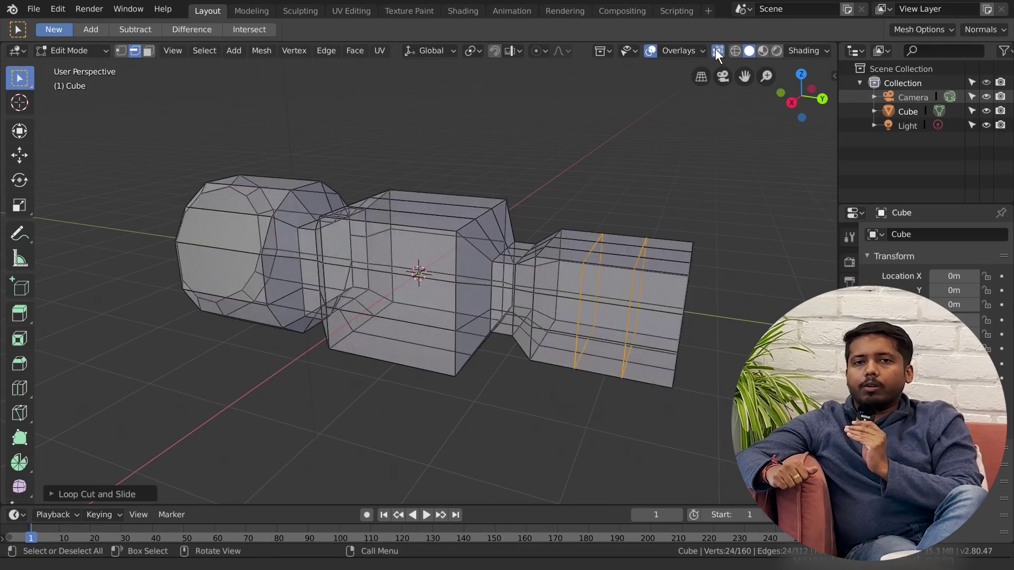
middle_click_drag(525, 397, 544, 378)
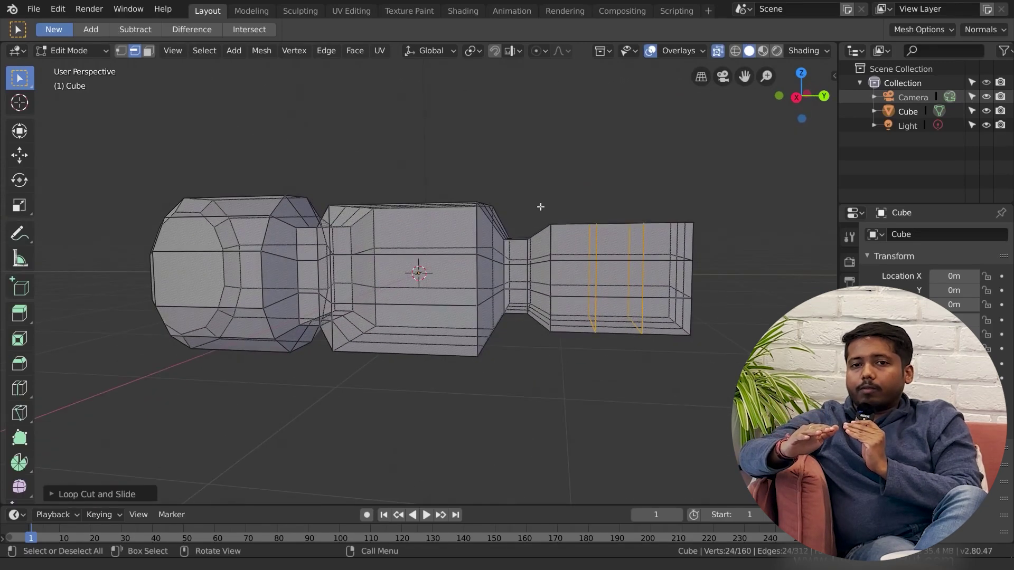
left_click_drag(543, 211, 717, 356)
left_click(262, 51)
mouse_move(351, 75)
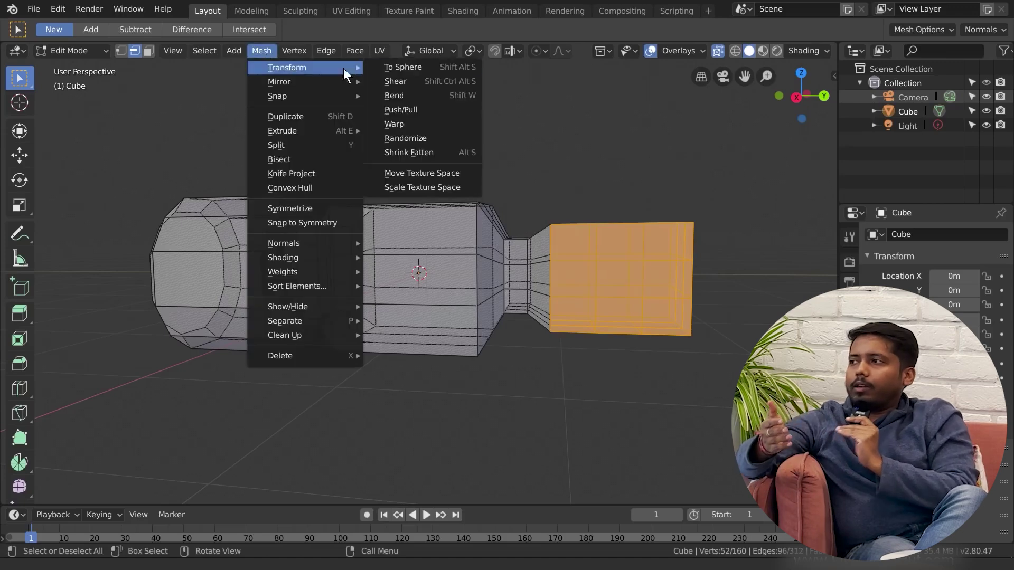
left_click(437, 71)
left_click(521, 127)
key("alt+a")
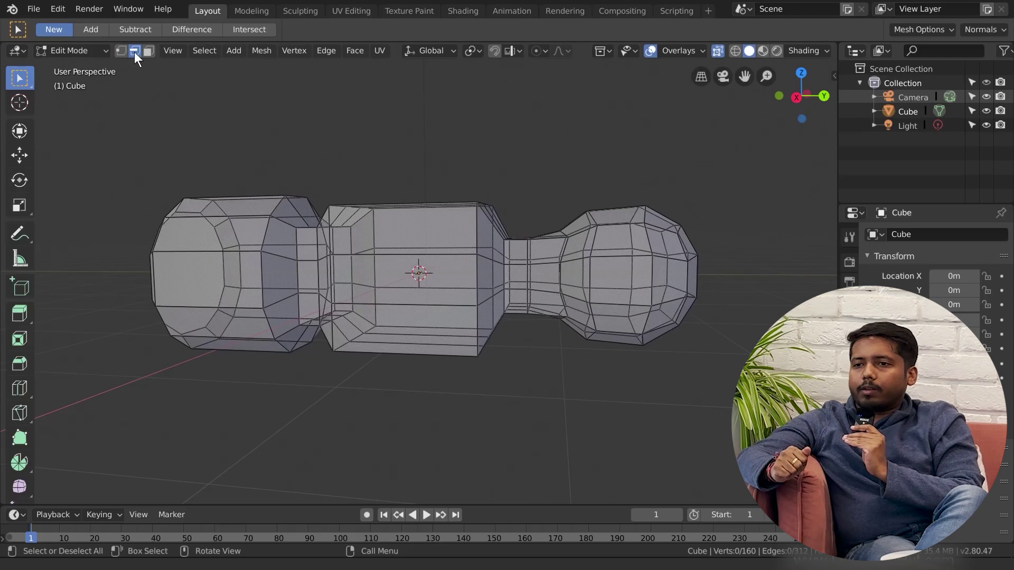
Step: Flatten the rounded end's edge loop nearest the neck by scaling it to 0 along Y
left_click(595, 244, "alt")
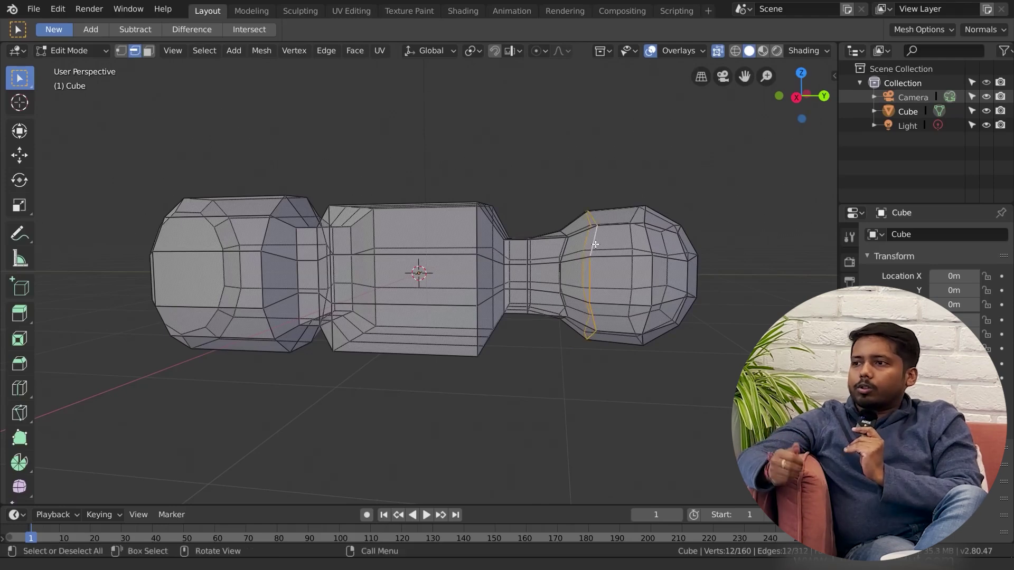
key("s")
key("y")
key("0")
key("Return")
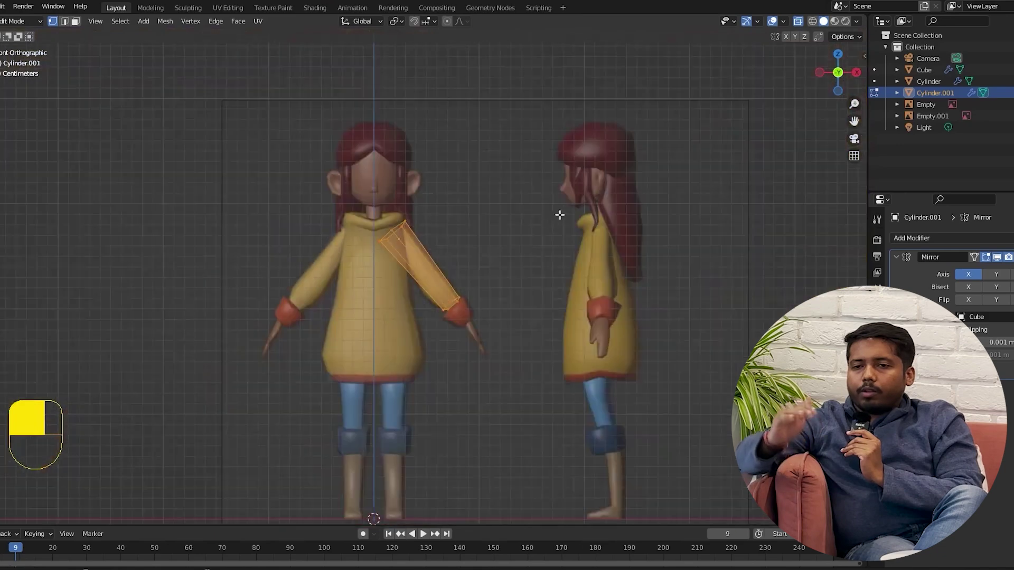
Step: In side view, move and scale the sleeve's shoulder-end vertices to match the character reference
scroll(362, 170, "up", 4)
key("KP_3")
left_click_drag(335, 125, 518, 206)
scroll(518, 206, "up", 3)
key("g")
left_click(554, 149)
key("s")
left_click(700, 443)
Step: Move the sleeve's wrist-end vertices onto the side reference and scale them by about 1.5
left_click_drag(700, 443, 491, 367)
key("g")
left_click(704, 450)
key("s")
left_click(554, 262)
Step: In front view, scale and reposition the sleeve's shoulder-end vertices to fit the reference
key("KP_1")
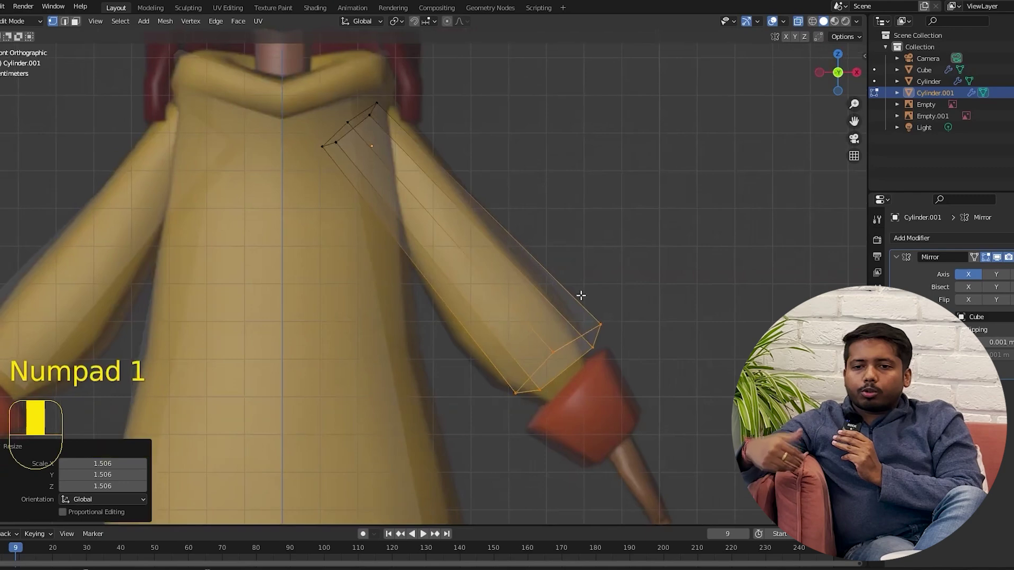
scroll(648, 445, "down", 5)
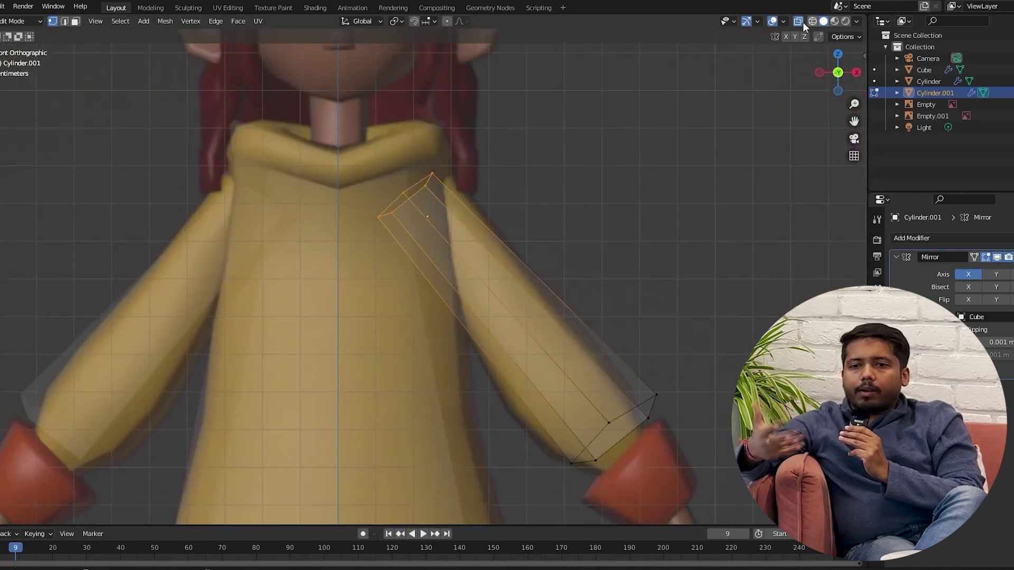
scroll(581, 227, "up", 2)
key("s")
left_click(584, 226)
key("g")
left_click(555, 253)
Step: With smooth proportional editing on, move the lowest shoulder-opening vertex about 0.07 m in X and -0.20 m in Z
left_click(447, 22)
scroll(583, 261, "up", 1)
key("g")
scroll(563, 239, "up", 20)
scroll(589, 248, "down", 10)
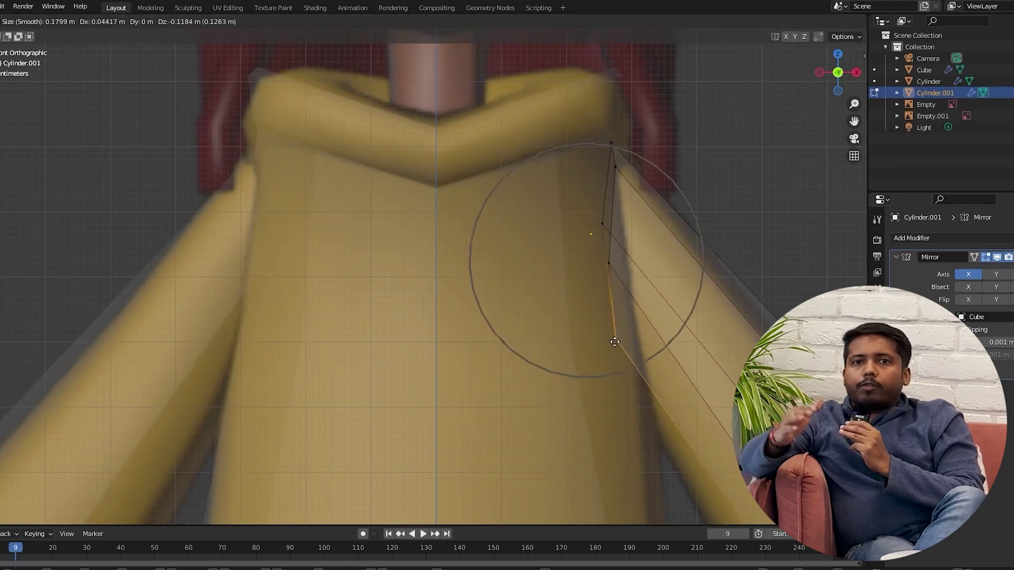
scroll(616, 355, "down", 3)
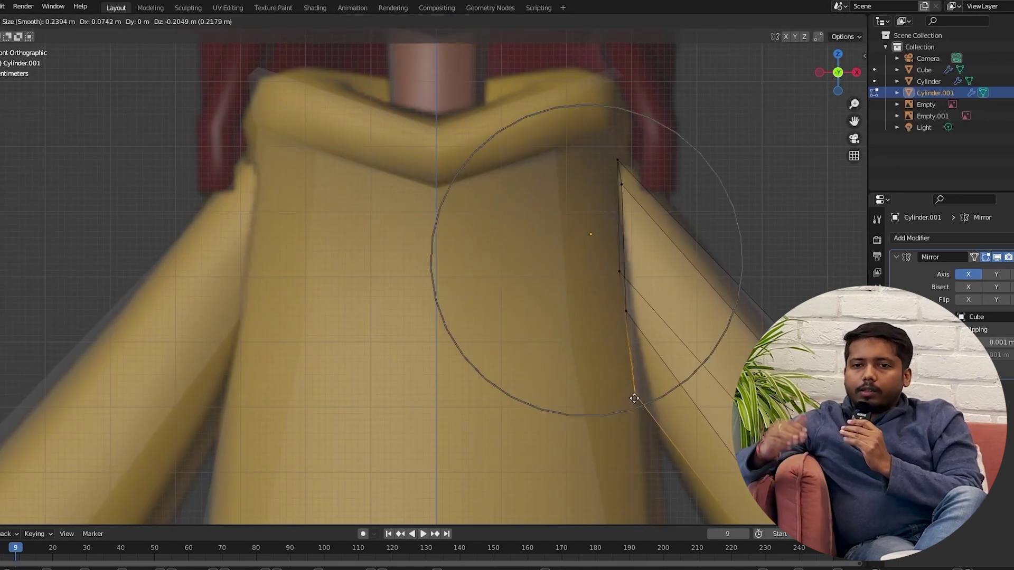
left_click(634, 399)
Step: Select the sleeve's wrist-end vertices and reposition and rotate them to follow the front reference
key("Home")
key("shift+b")
left_click_drag(567, 349, 707, 485)
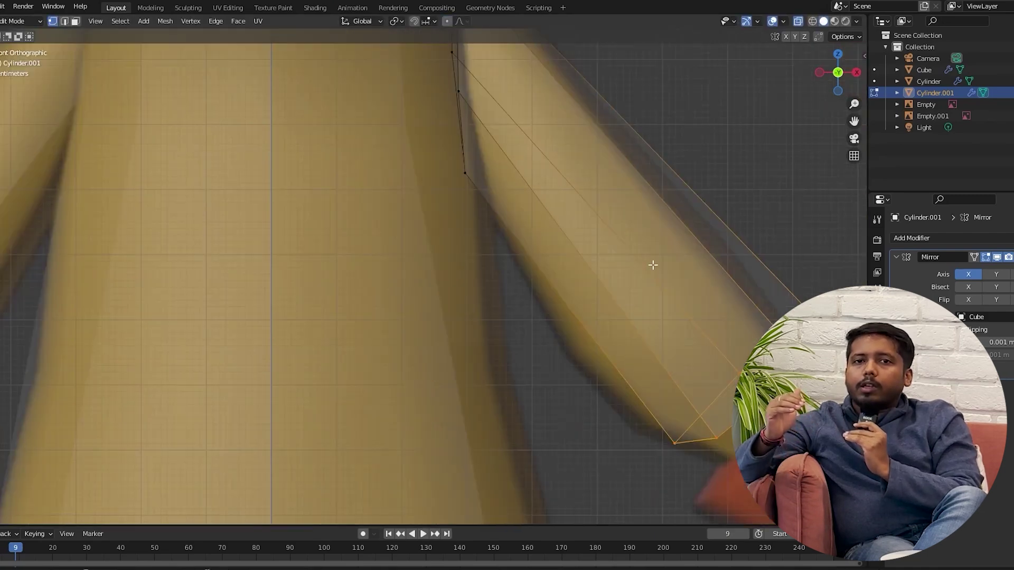
scroll(601, 332, "down", 2)
key("g")
scroll(505, 335, "down", 3)
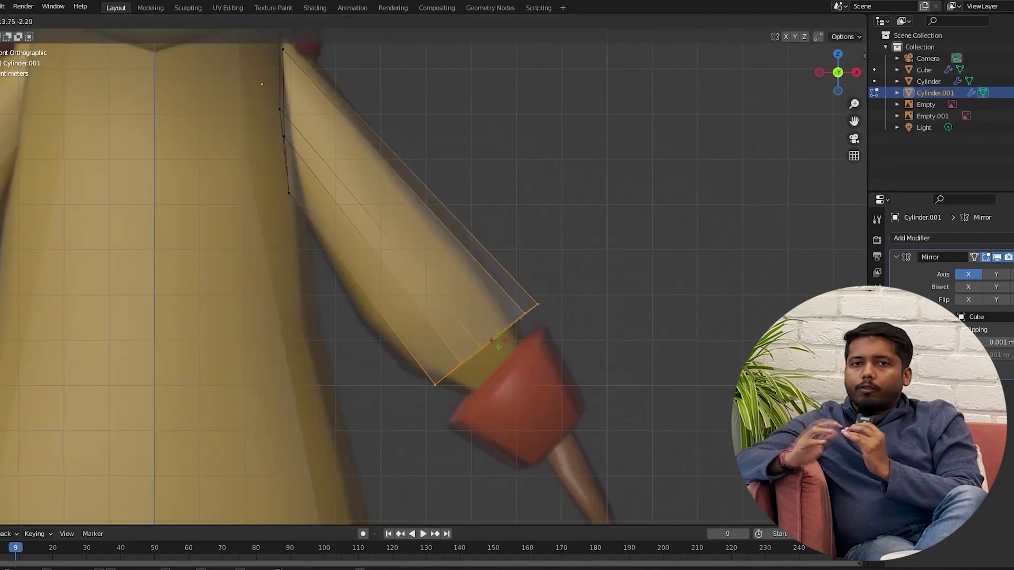
left_click(593, 317)
Step: Extrude the sleeve's end loop toward the cuff and scale it by about 0.5
key("e")
left_click(611, 305)
key("s")
left_click(643, 381)
Step: In side view, move the new wrist loop and nearby sleeve vertices to follow the reference arm
key("KP_3")
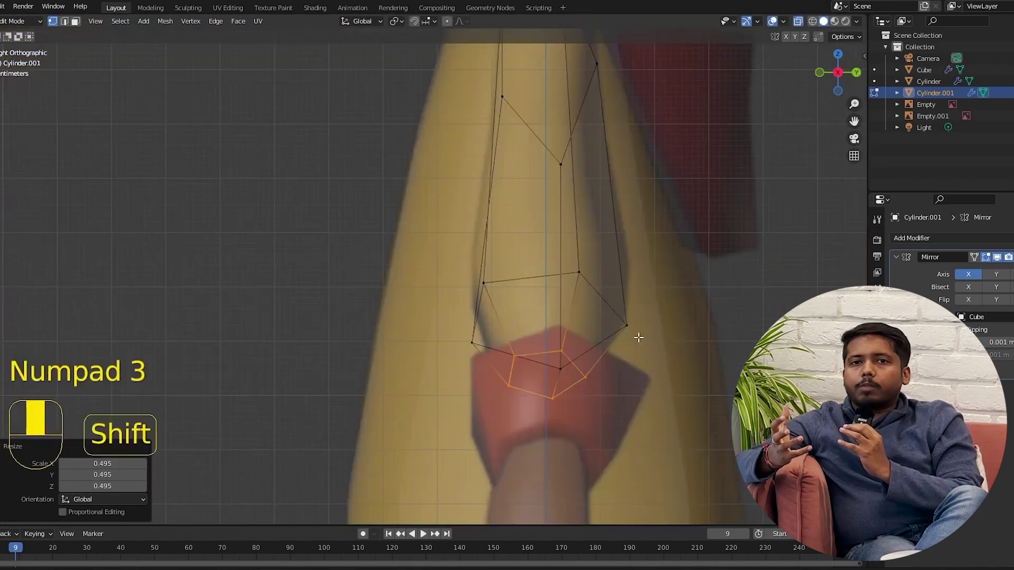
scroll(515, 208, "down", 3)
key("g")
left_click(483, 205)
key("g")
key("g")
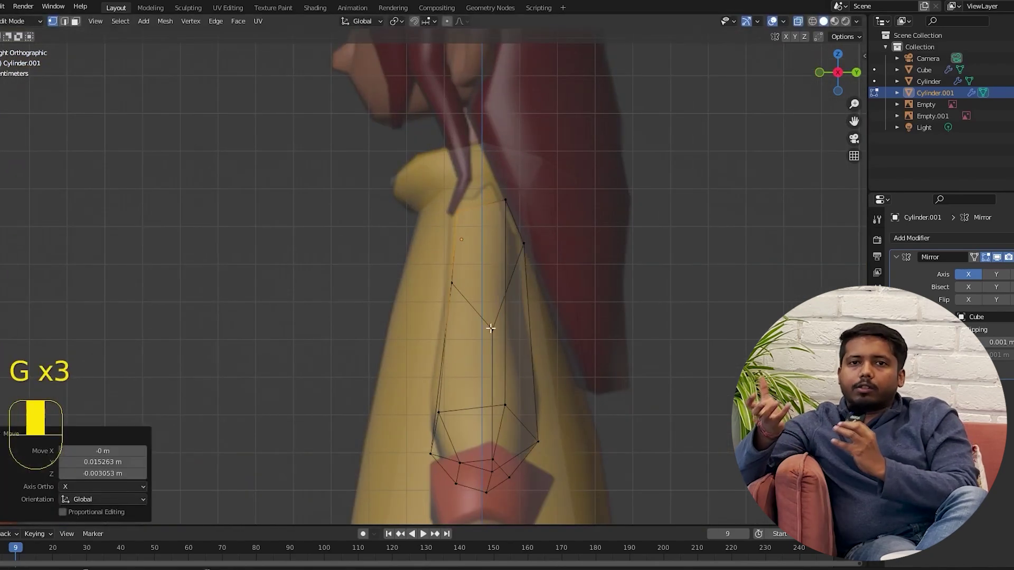
key("g")
Step: In front view, duplicate the wrist loop, extrude and scale it into the cuff's flared rim, and align the rim
key("KP_1")
scroll(530, 364, "up", 3)
left_click_drag(652, 378, 471, 249)
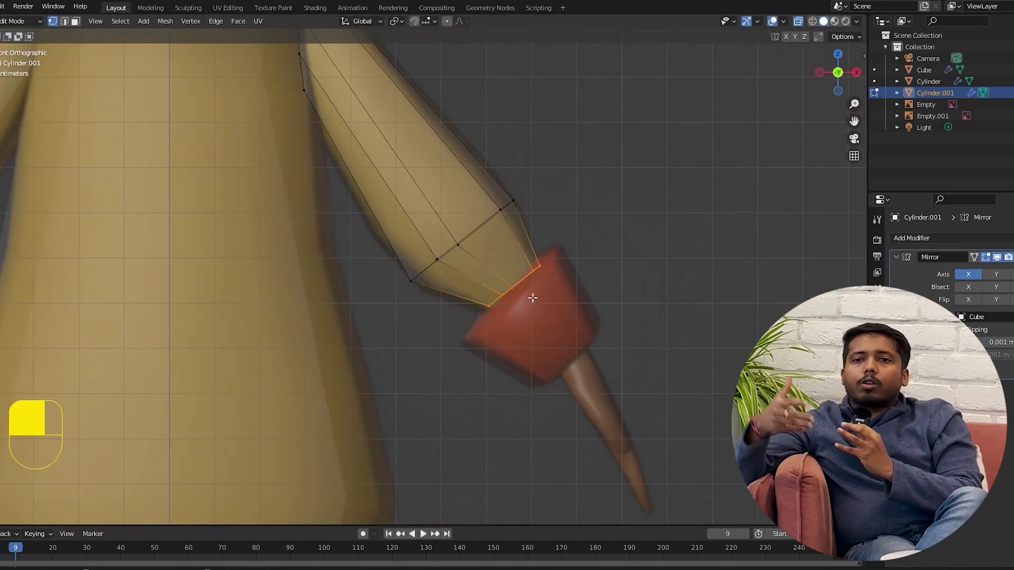
key("shift+d")
key("e")
key("s")
left_click(618, 385)
key("g")
key("r")
Step: Extrude and scale the cuff's rim down to its lower end, and extrude that end inward around the hand opening
key("e")
key("s")
left_click(728, 449)
key("e")
key("s")
left_click(727, 450)
Step: Reposition the cuff geometry in front view to match the red reference cuff
middle_click_drag(607, 396, 623, 317)
key("KP_1")
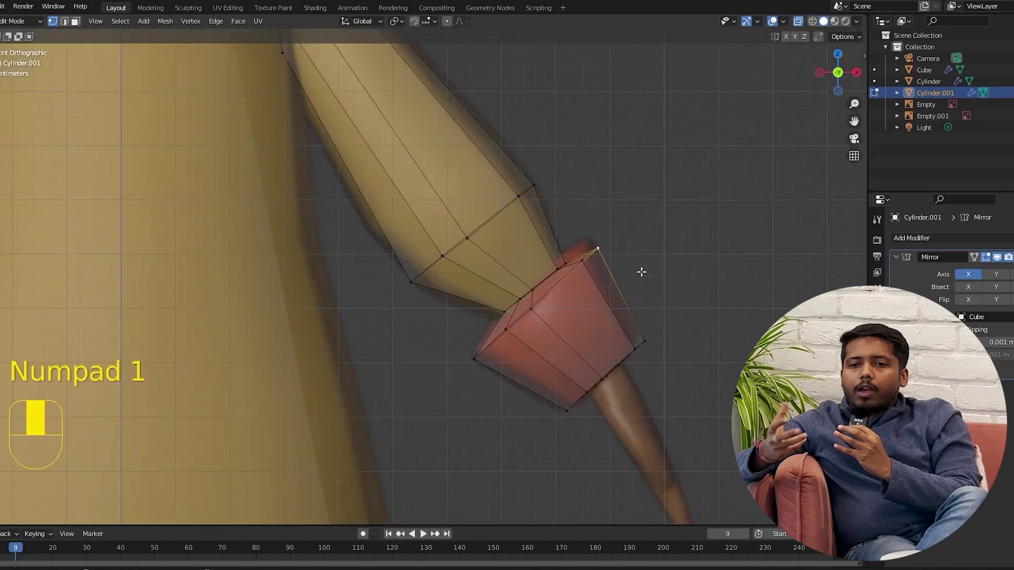
key("ctrl+l")
key("g")
left_click(587, 283)
Step: Adjust the cuff's lower-end vertices in front view and its outline vertices in side view to fit the reference
left_click_drag(693, 477, 551, 312)
key("g")
left_click(629, 330)
key("KP_3")
key("g")
left_click(472, 255)
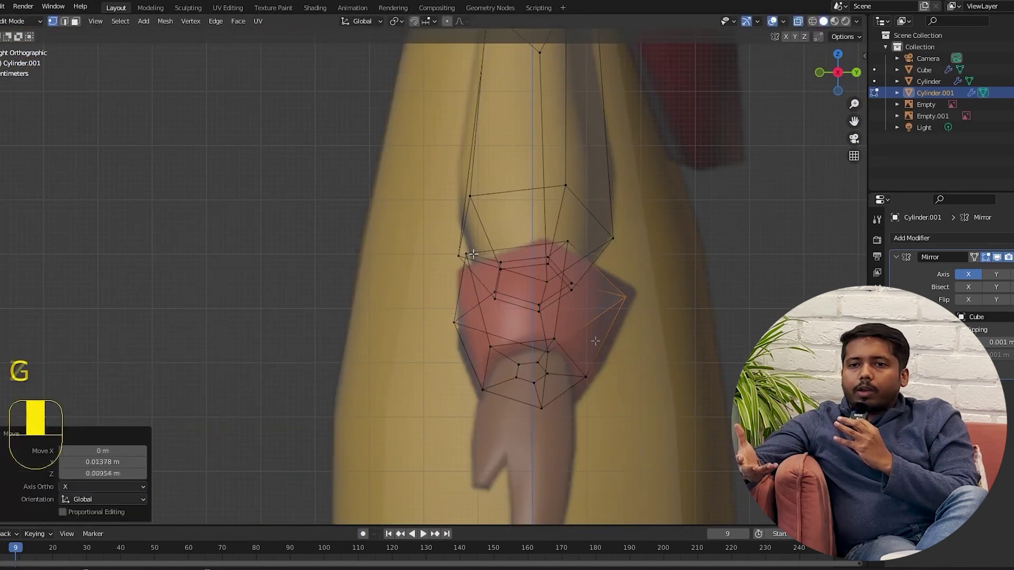
Step: Finish editing the sleeve and cuff mesh and add a new object from the front view
key("KP_1")
key("alt+a")
scroll(476, 285, "down", 5)
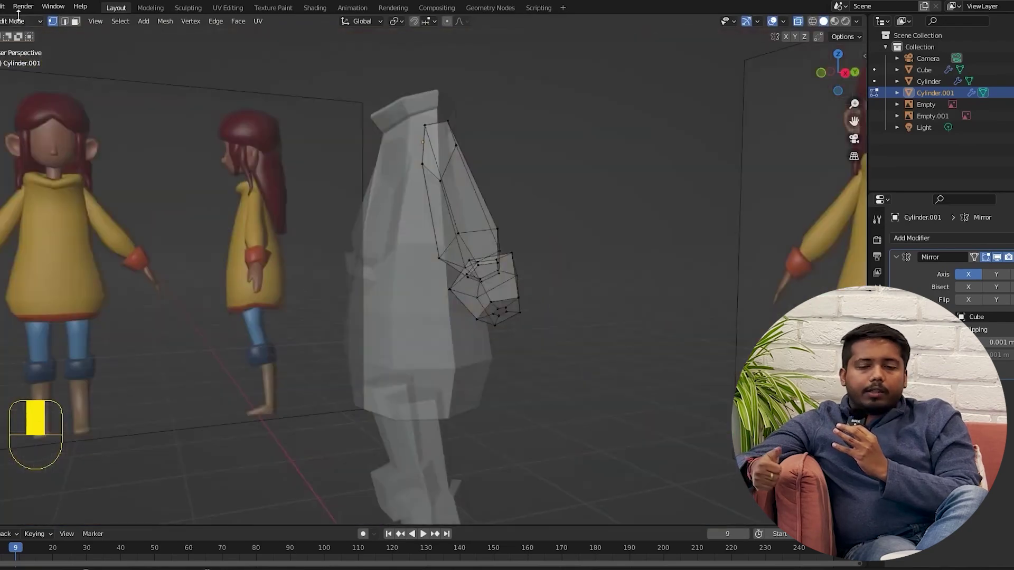
key("KP_7")
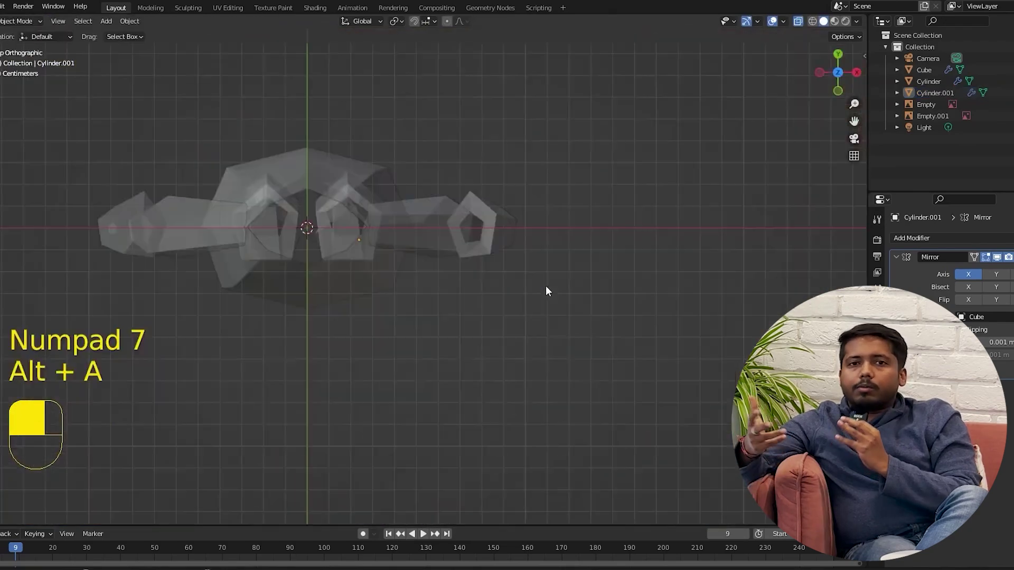
key("KP_1")
key("shift+a")
left_click(539, 273)
scroll(399, 455, "down", 6)
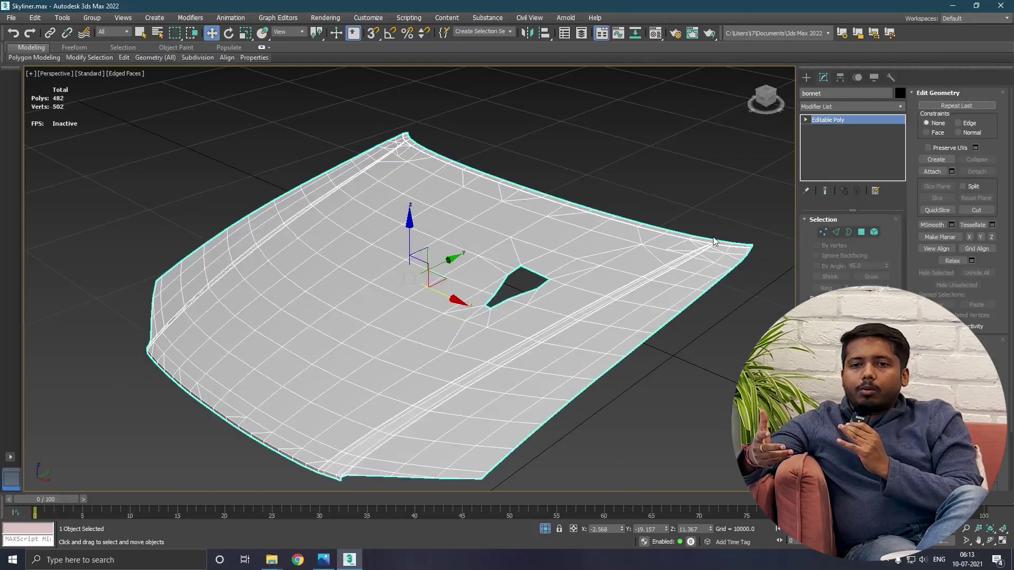
Step: Switch to 3ds Max, apply a ProOptimizer modifier to the car bonnet, and calculate the optimization
left_click(850, 105)
scroll(815, 179, "down", 5)
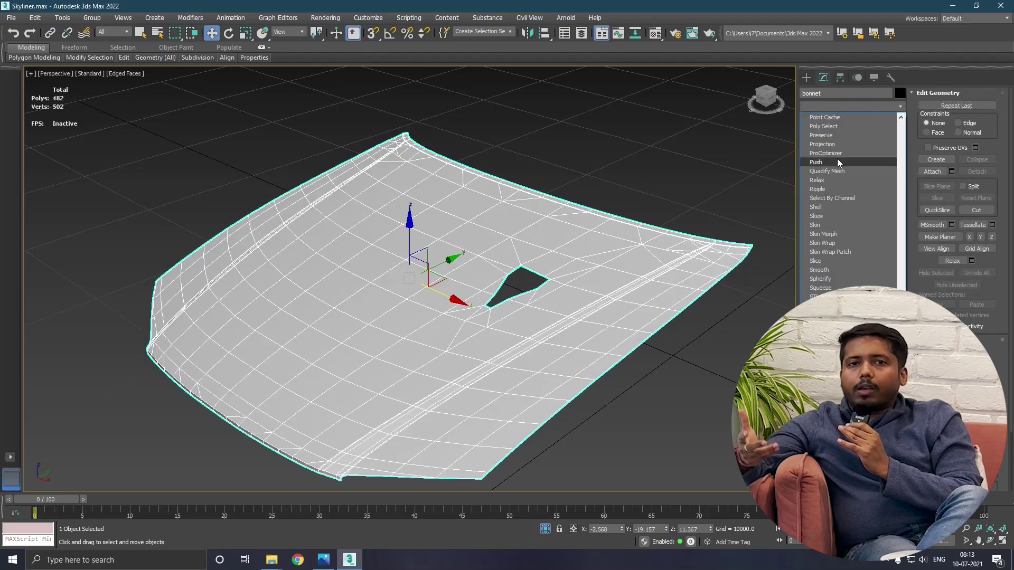
left_click(825, 153)
left_click(861, 258)
Step: Set the bonnet's ProOptimizer vertex percentage to 50, lower it further, and end the bonnet's isolation
middle_click_drag(592, 296, 623, 299, "alt")
left_click(829, 231)
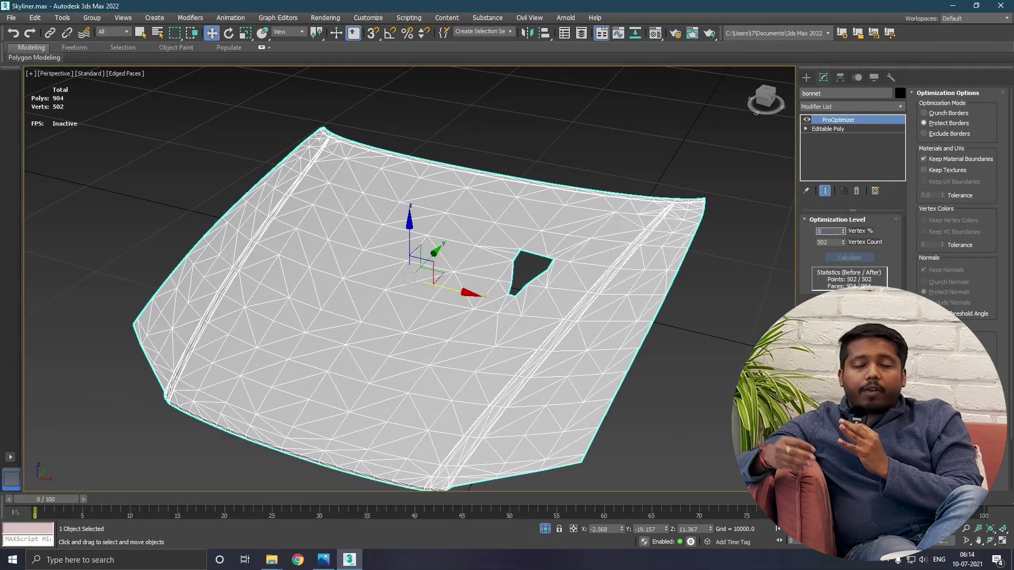
type("50")
key("Return")
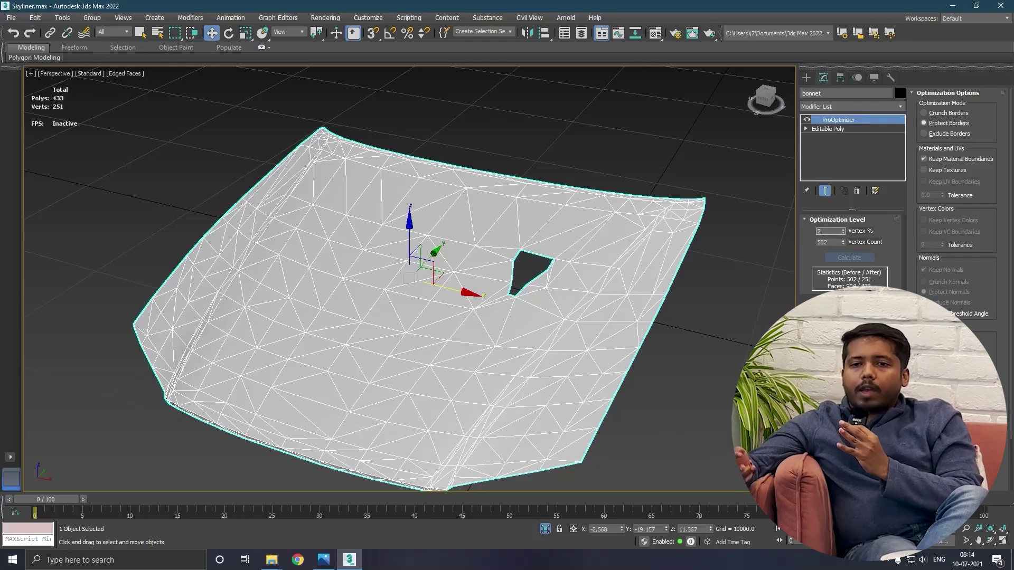
key("Return")
left_click(545, 529)
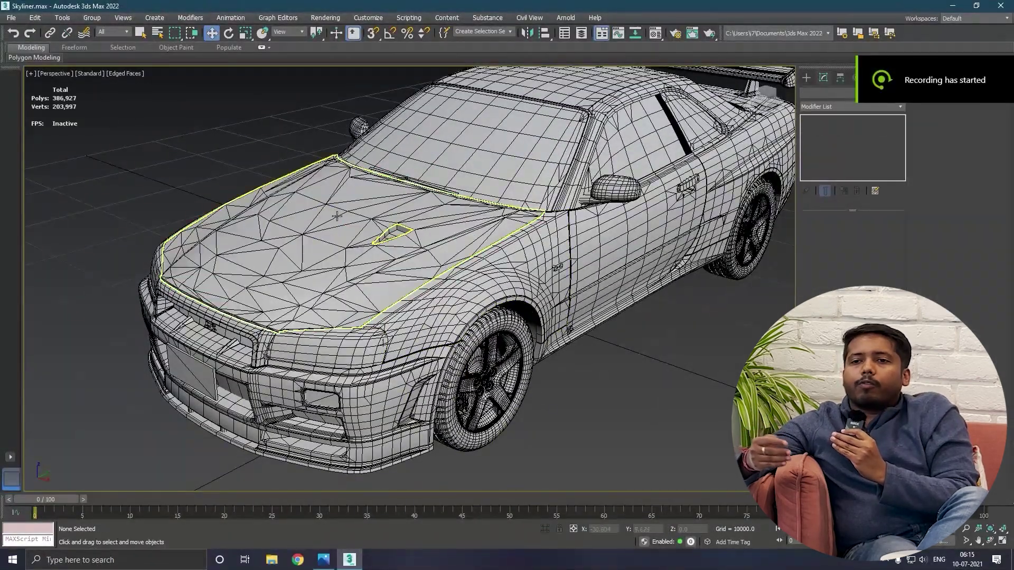
Step: Isolate the car's front fender, apply a ProOptimizer modifier to it, and calculate the optimization
left_click(465, 254)
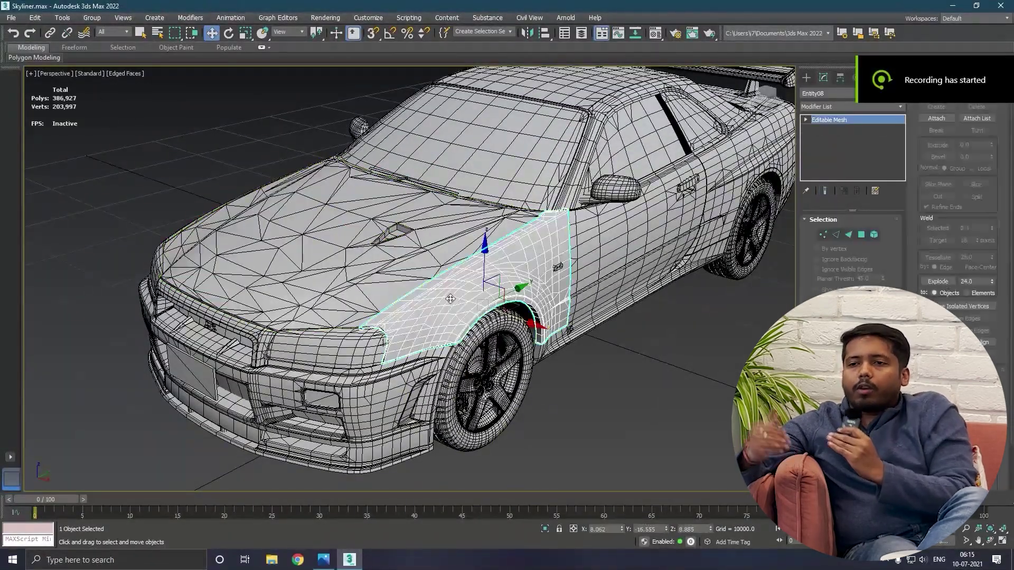
left_click(545, 528)
left_click(900, 106)
left_click(901, 106)
left_click(901, 106)
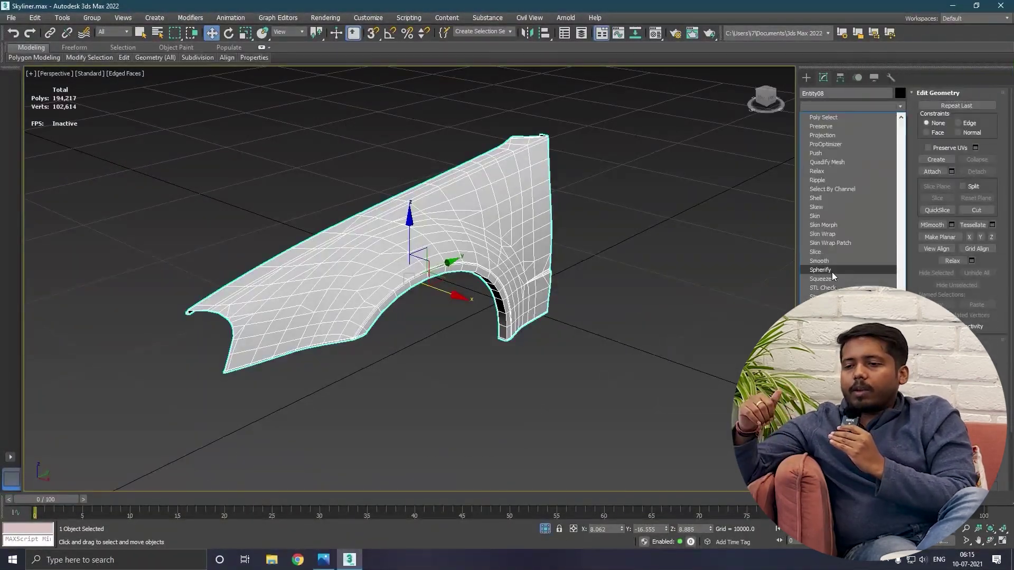
left_click(840, 154)
left_click(849, 257)
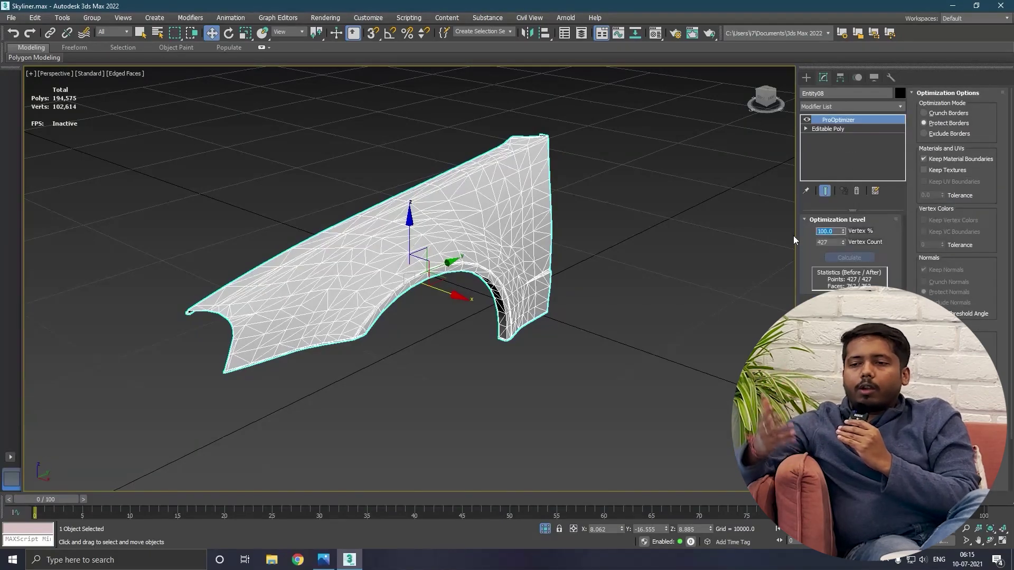
Step: Reduce the fender's ProOptimizer vertex percentage in stages down to 25 and end the fender's isolation
key("Return")
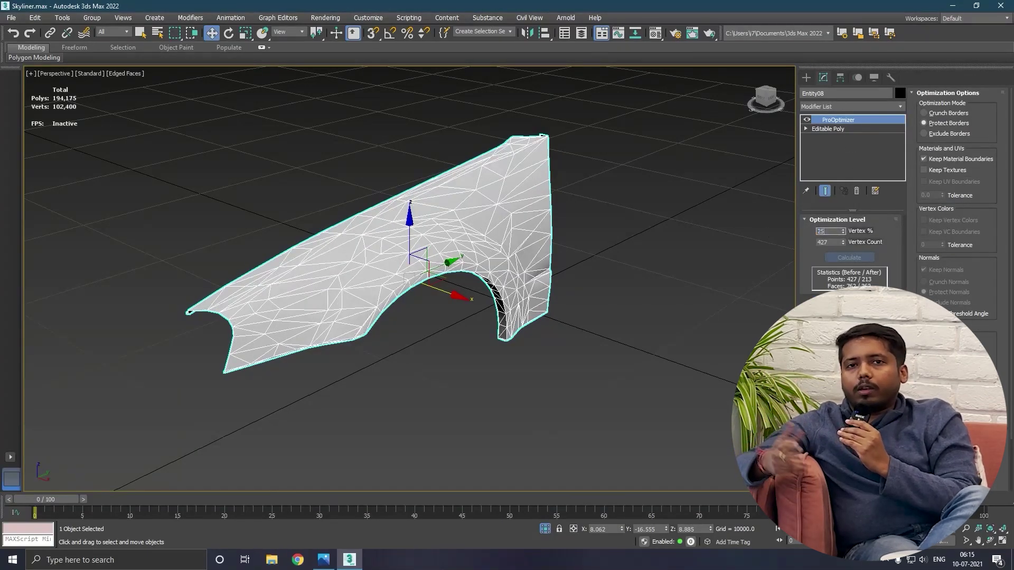
key("Return")
key("alt+q")
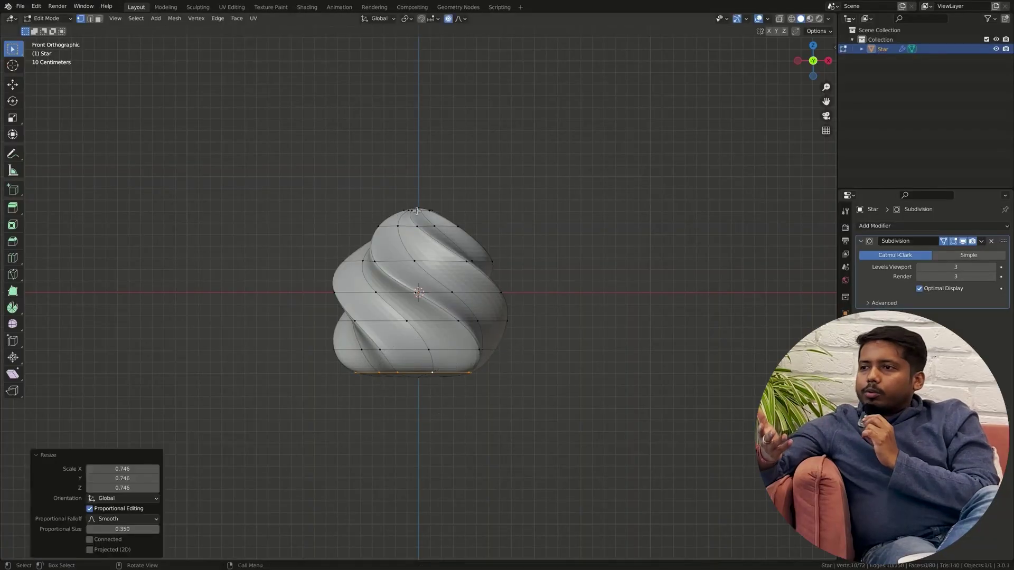
Step: Switch to Blender, add the top edge loop of the twisted star mesh to the selection, and scale it
left_click(460, 196, "alt+shift")
key("s")
left_click(438, 201)
Step: Return to Object Mode and shade the twisted star object smooth
key("Tab")
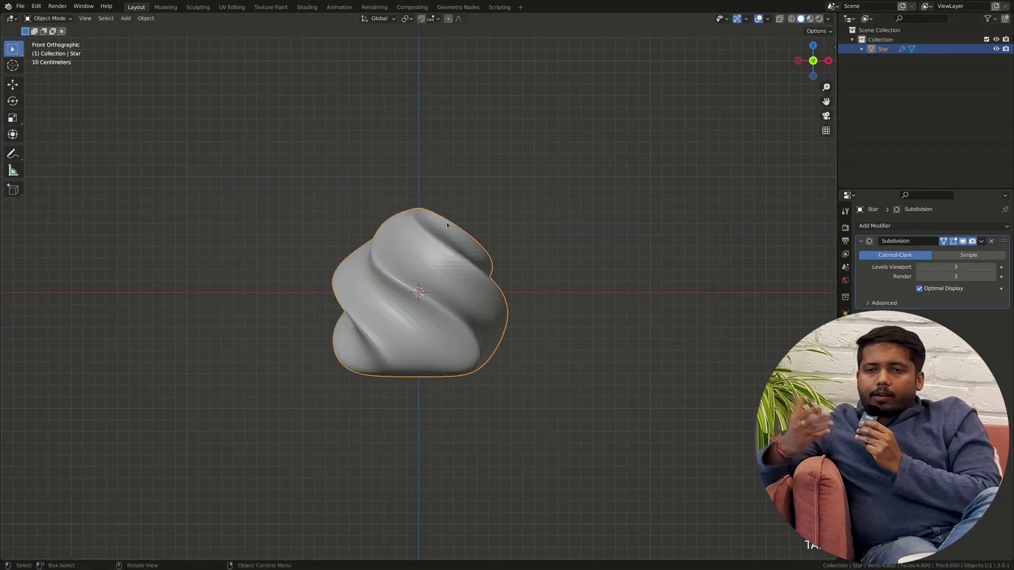
right_click(438, 254)
left_click(438, 262)
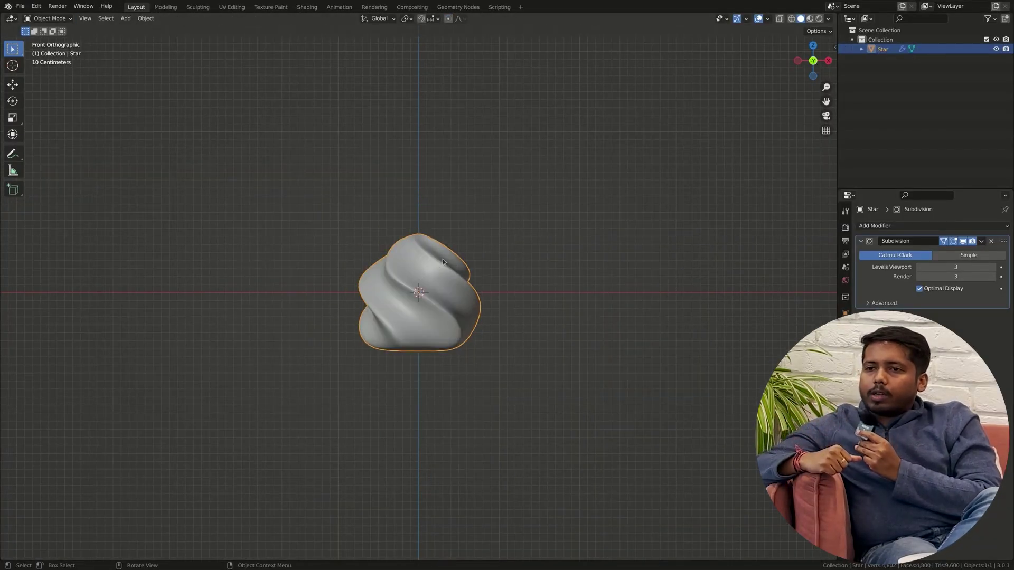
Step: Rotate the swirl's top edge loop -34.7° around Z with smooth proportional editing at size 1.949, then return to Object Mode
key("Tab")
scroll(482, 199, "up", 1)
key("r")
key("z")
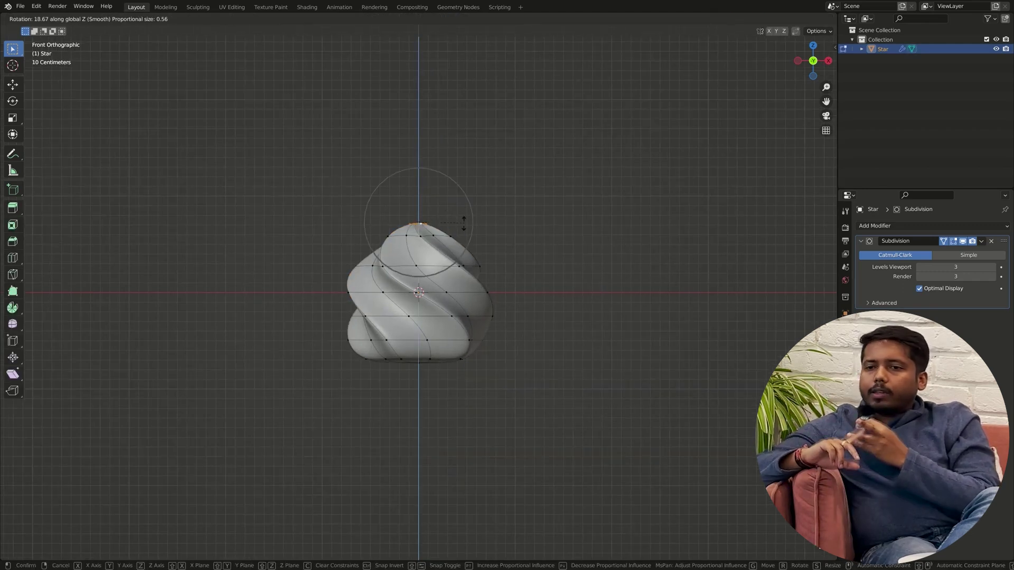
scroll(475, 210, "down", 6)
scroll(465, 142, "down", 1)
left_click(482, 141)
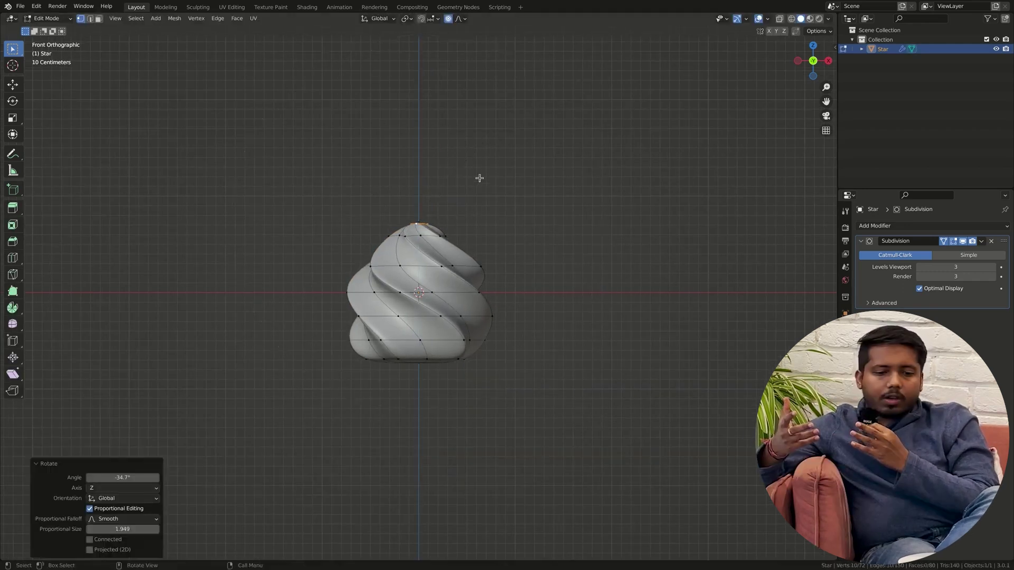
key("Tab")
Step: Raise the swirl object about 1.58 m along Z and flatten it by scaling along Z
key("g")
key("z")
left_click(405, 138)
key("s")
key("z")
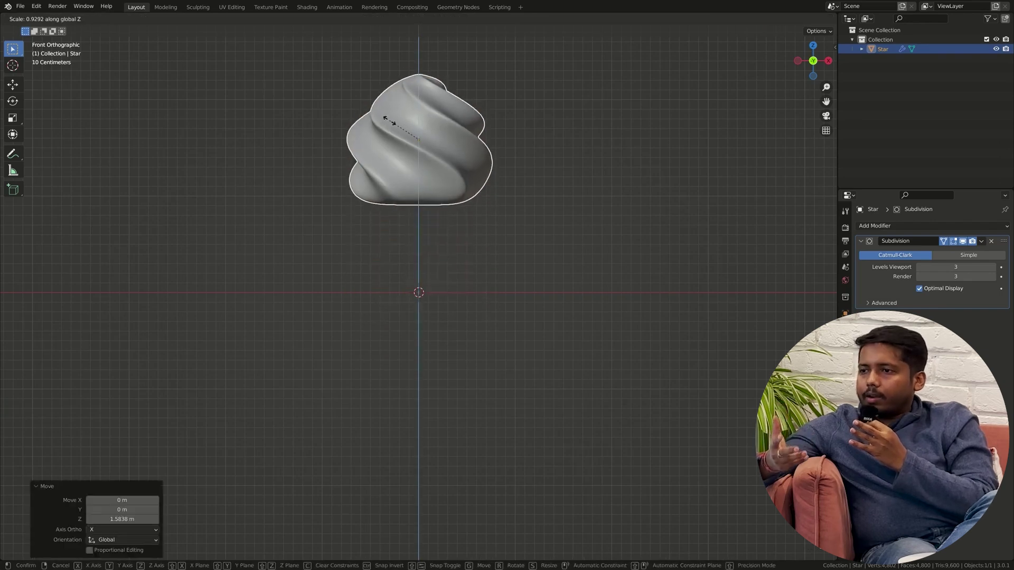
left_click(433, 120)
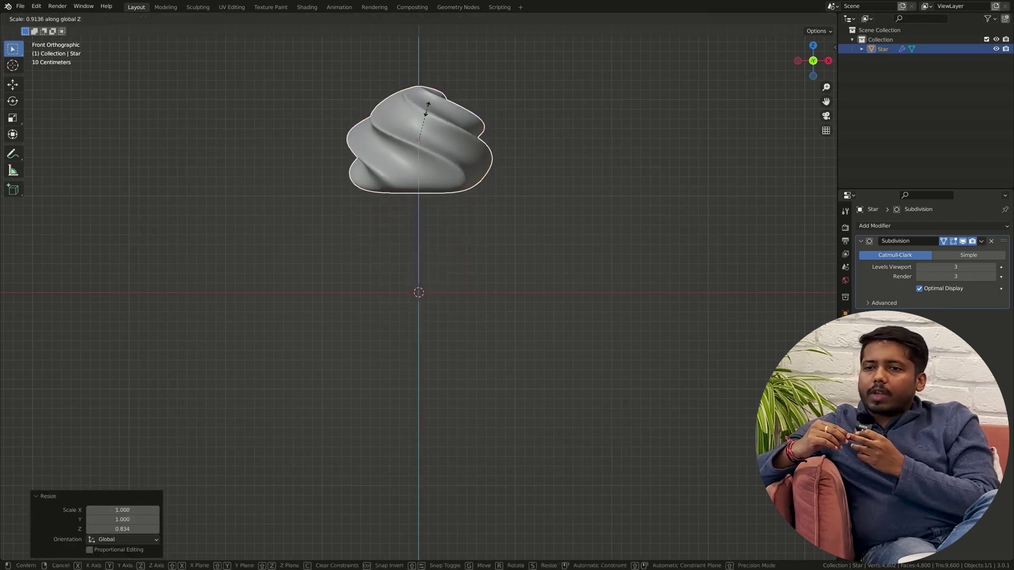
left_click(533, 174)
Step: Add a UV sphere below the swirl and flatten it to about 0.697 along Z
middle_click_drag(534, 173, 538, 221)
key("shift+a")
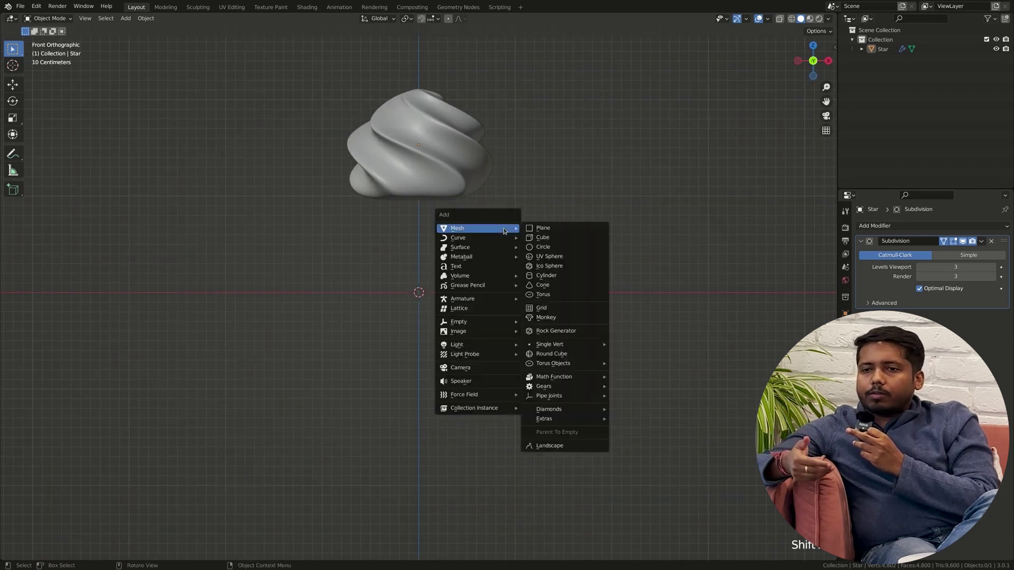
left_click(558, 259)
key("s")
key("x")
left_click(487, 263)
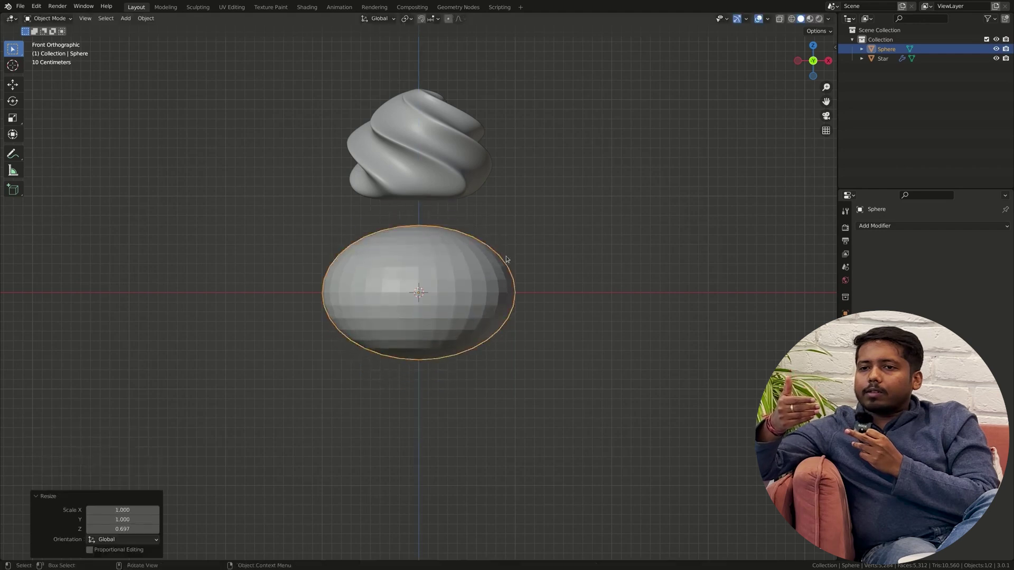
Step: Move the sphere up about 0.78 m along Z to meet the swirl's base and scale it down slightly
key("g")
key("z")
left_click(486, 181)
key("s")
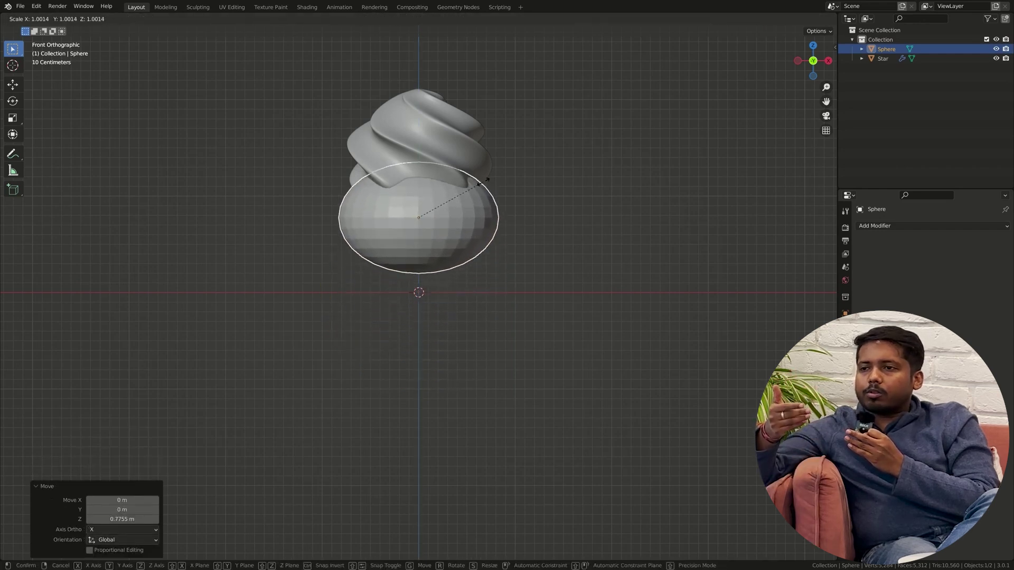
left_click(486, 186)
key("s")
left_click(491, 183)
Step: Delete the faces of the sphere's lower part with X-ray on and start scaling the remaining mesh
key("Tab")
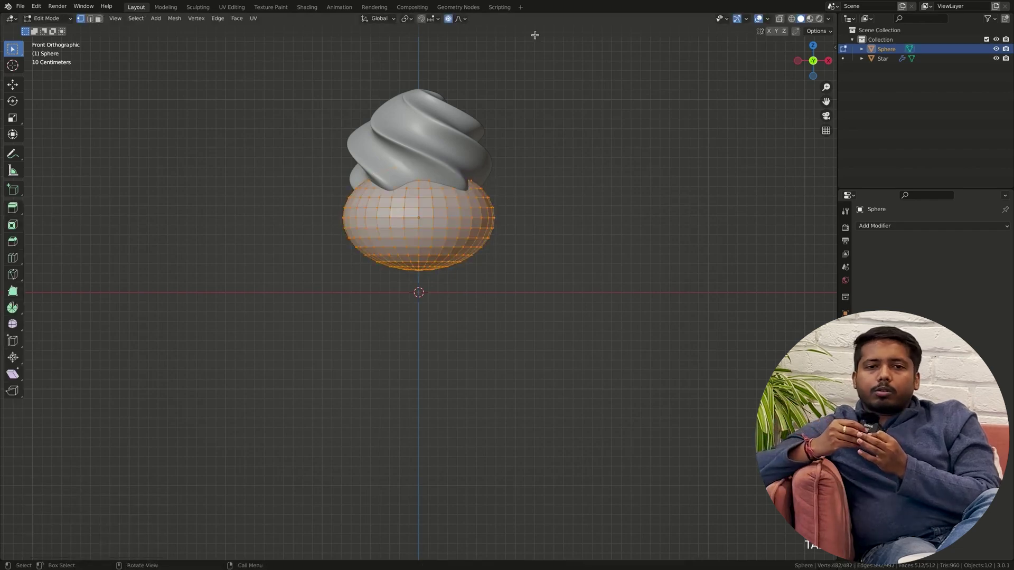
left_click(776, 20)
left_click_drag(344, 236, 520, 333)
key("x")
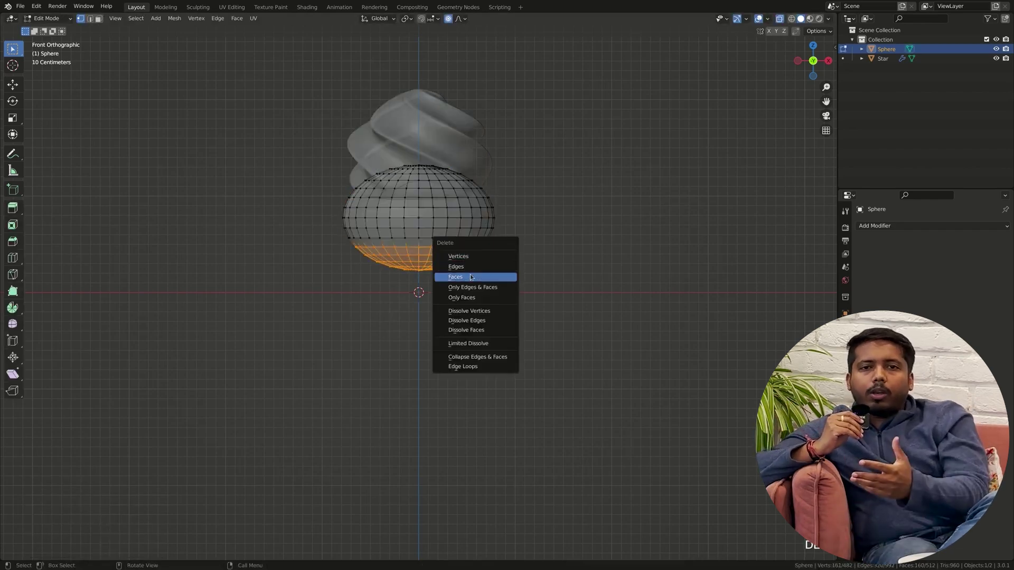
left_click(454, 275)
key("s")
scroll(496, 217, "down", 7)
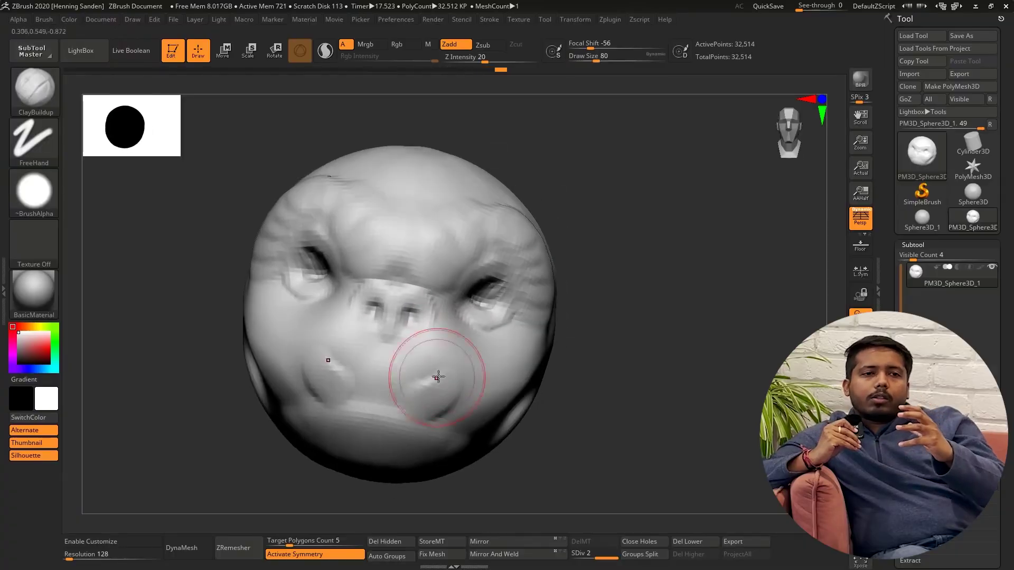
Step: Switch to ZBrush and sculpt the lower face of the sphere head with the ClayBuildup brush and symmetry
mouse_move(479, 389)
left_mouse_down()
mouse_move(459, 406)
mouse_move(516, 333)
mouse_move(511, 326)
left_mouse_up()
mouse_move(473, 284)
left_mouse_down()
mouse_move(453, 267)
mouse_move(516, 244)
mouse_move(528, 251)
mouse_move(477, 290)
mouse_move(584, 281)
left_mouse_up()
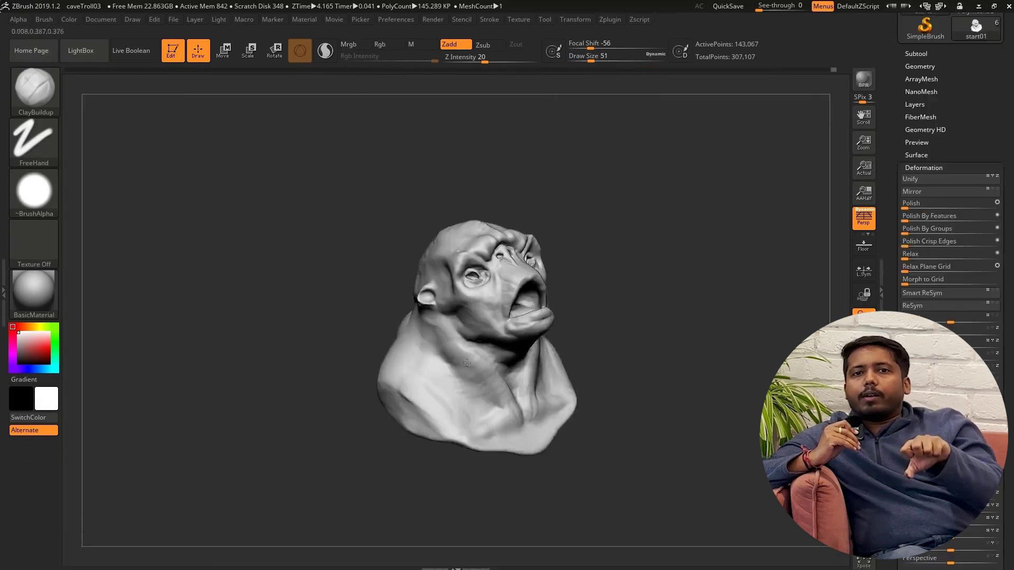
Step: Sculpt the cave troll bust's face and neck from several angles with the ClayBuildup brush
mouse_move(528, 296)
left_mouse_down()
mouse_move(623, 310)
mouse_move(532, 284)
left_mouse_up()
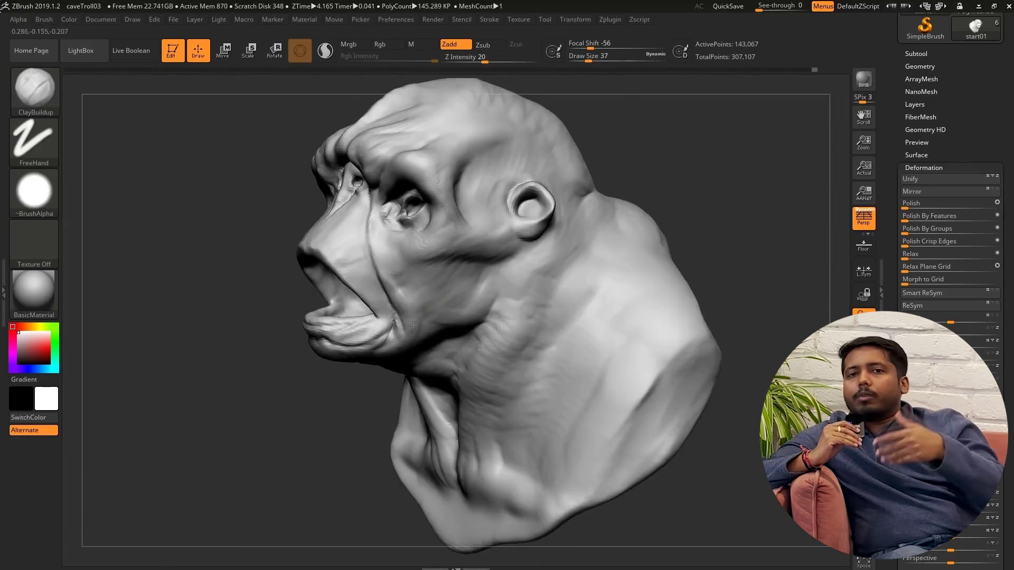
mouse_move(413, 325)
right_mouse_down()
mouse_move(577, 372)
mouse_move(543, 294)
mouse_move(491, 324)
mouse_move(532, 247)
right_mouse_up()
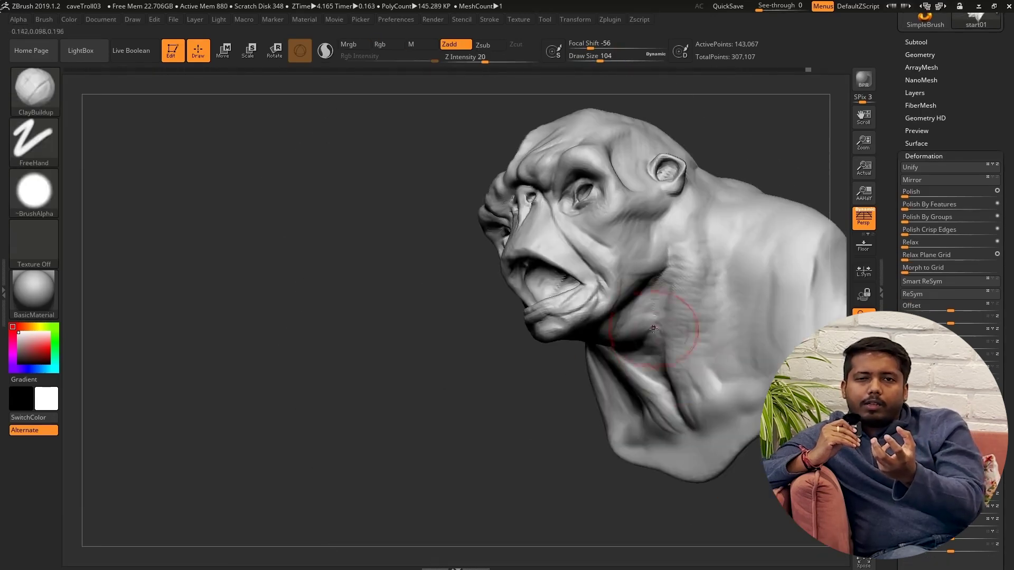
mouse_move(701, 328)
right_mouse_down()
mouse_move(657, 339)
mouse_move(644, 317)
right_mouse_up()
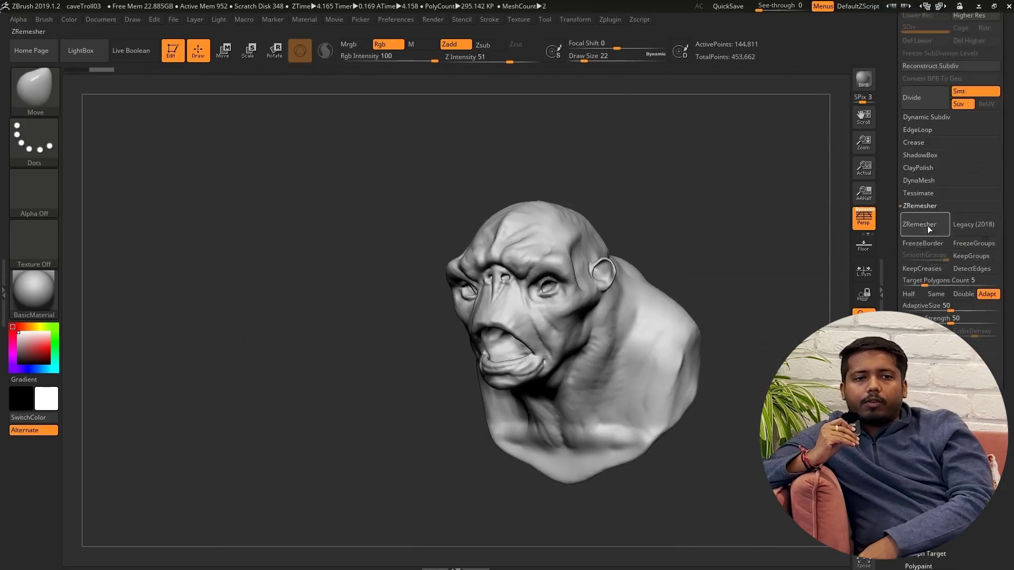
Step: Remesh the cave troll bust with ZRemesher at a target polygon count of 5 and save the project
left_click(928, 233)
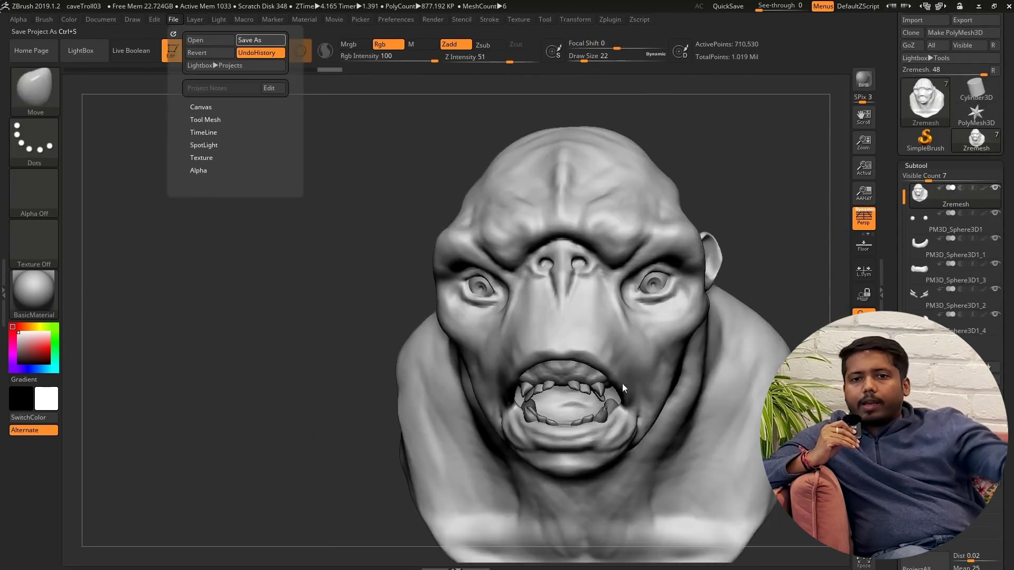
left_click(196, 49)
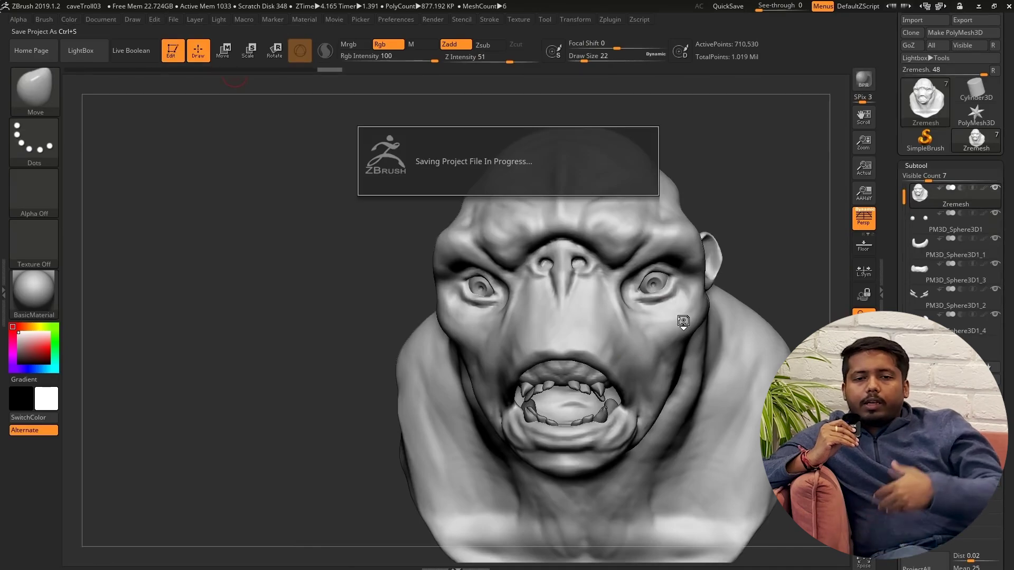